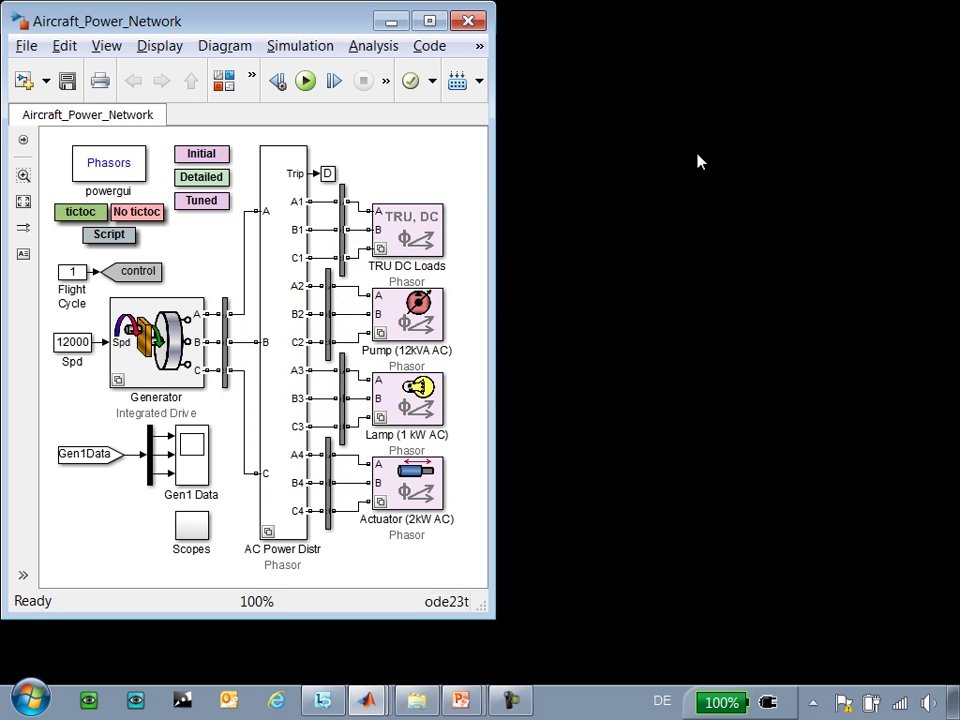
Inspect the Actuator load's Phasor Three-Phase Dynamic Load, then switch the whole model to Detailed variants
left_click(192, 316)
left_click(274, 328)
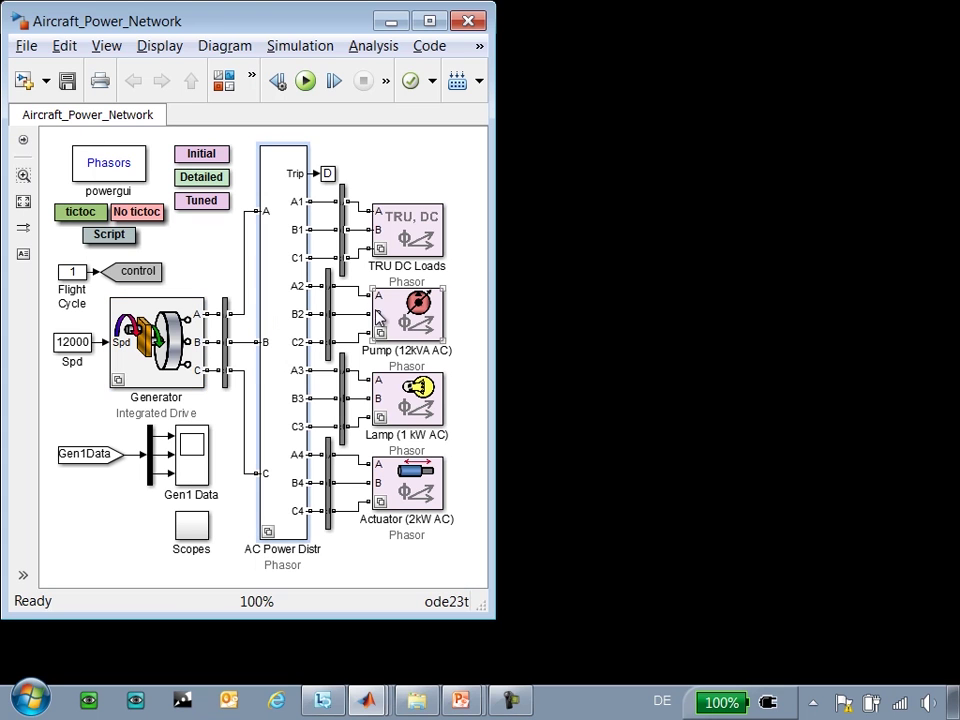
left_click(470, 266)
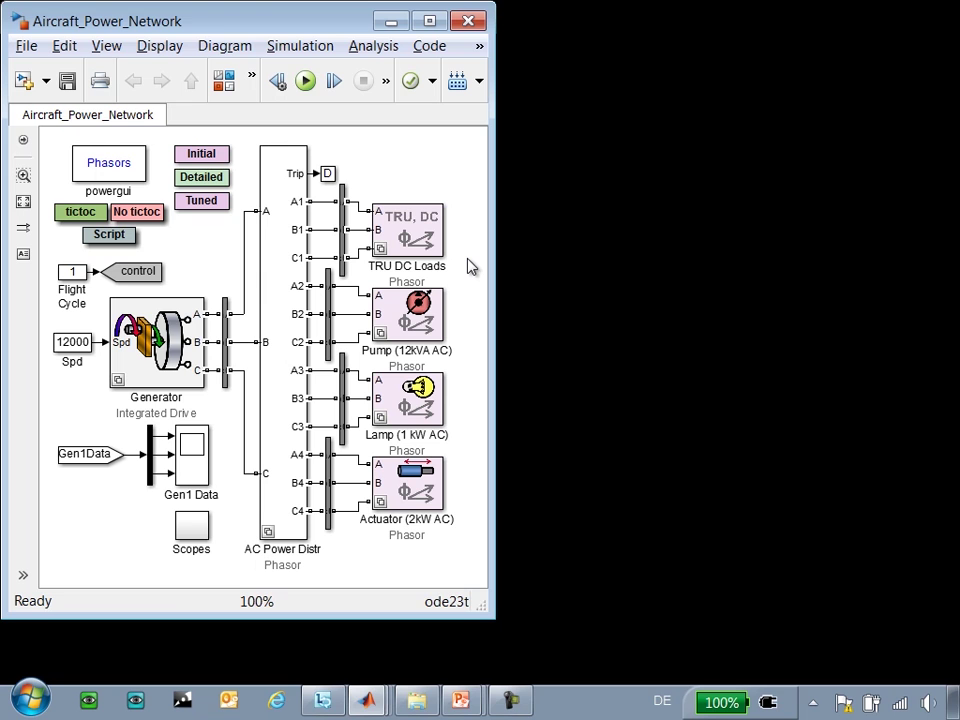
left_click(398, 472)
double_click(398, 472)
left_click(262, 292)
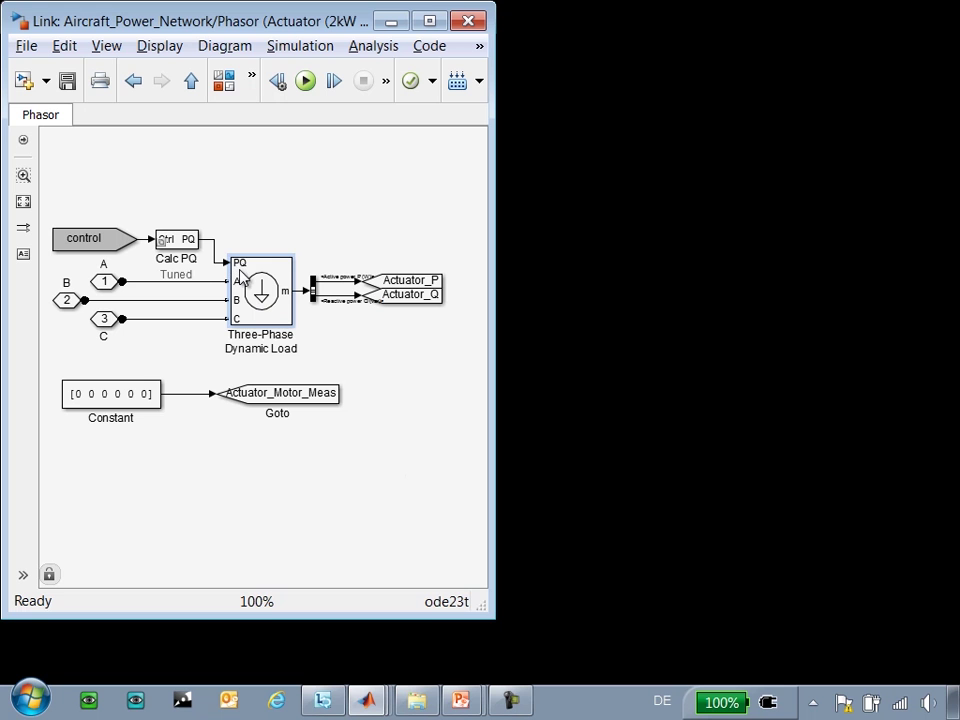
left_click(272, 242)
key("Escape")
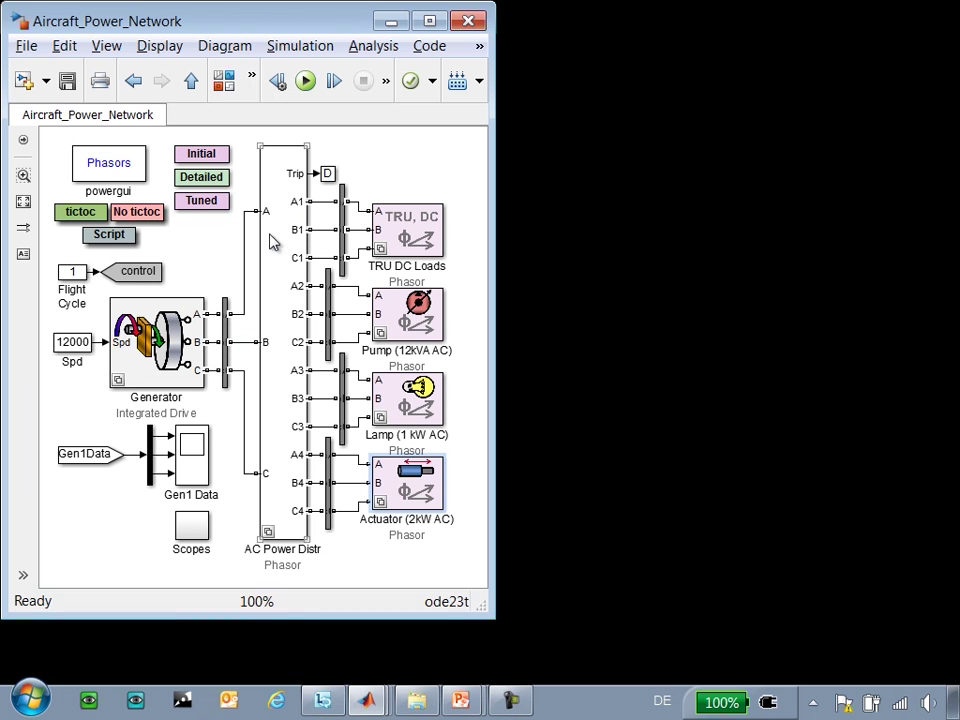
left_click(204, 177)
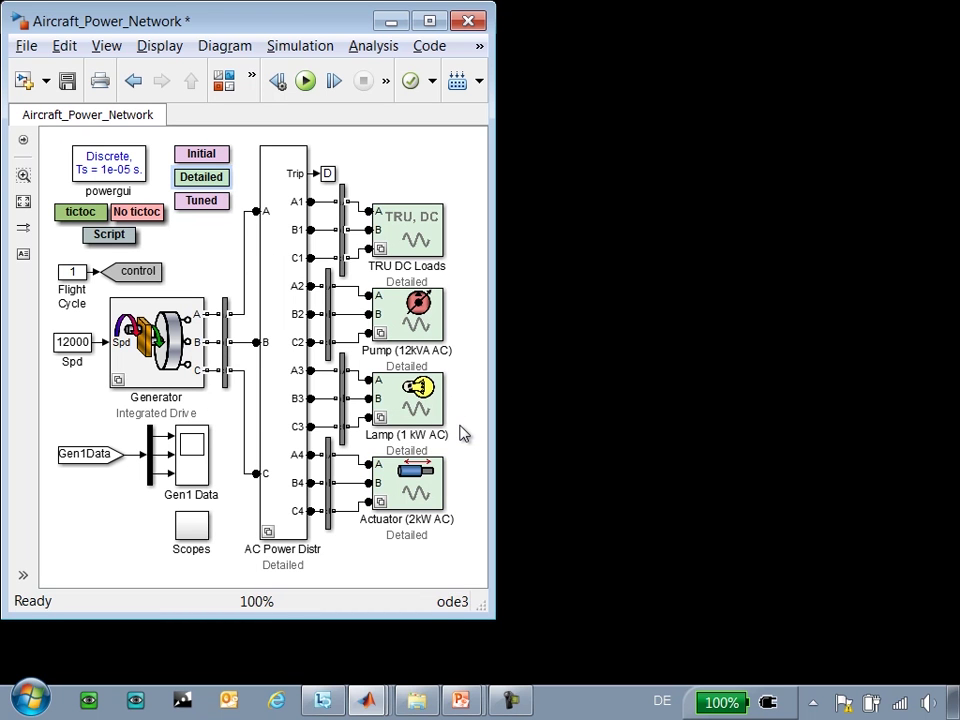
double_click(415, 490)
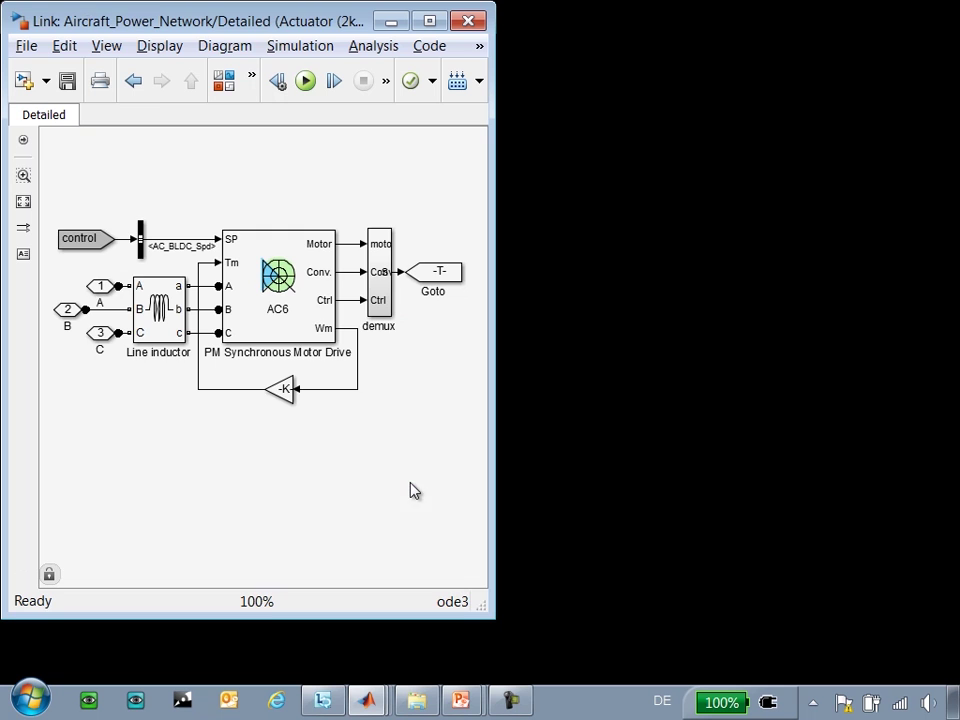
double_click(283, 325)
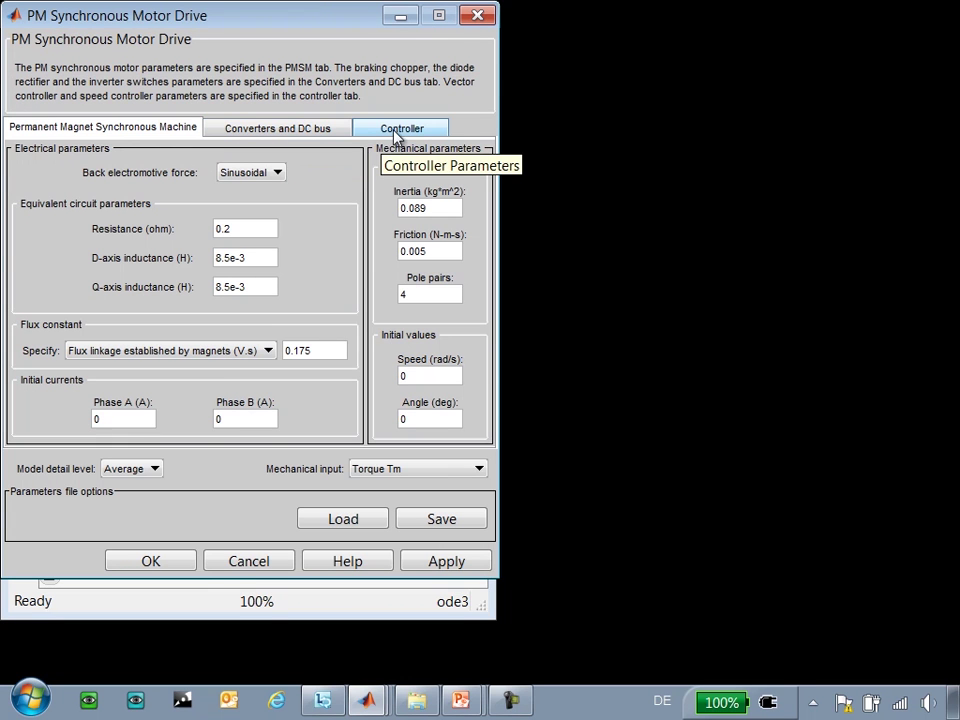
left_click(477, 15)
key("Escape")
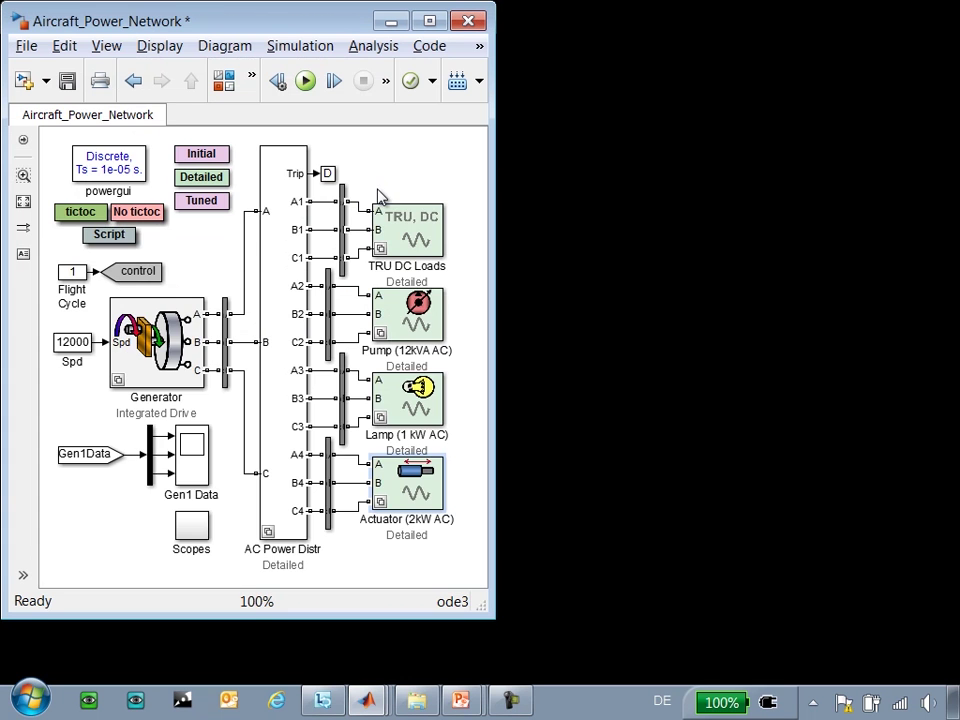
double_click(390, 215)
double_click(188, 327)
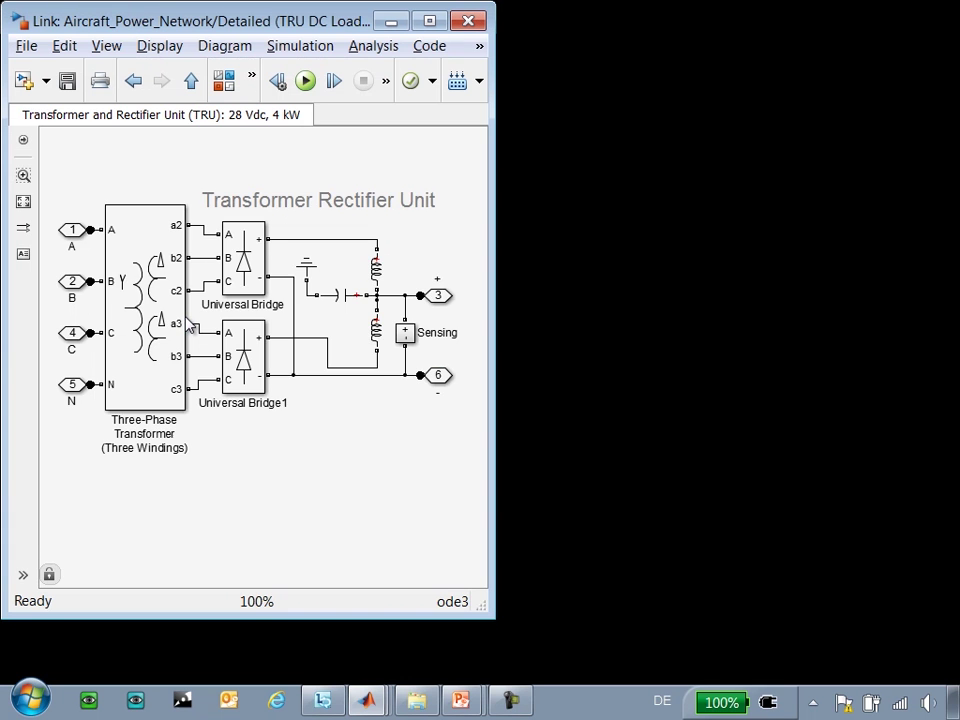
left_click(143, 335)
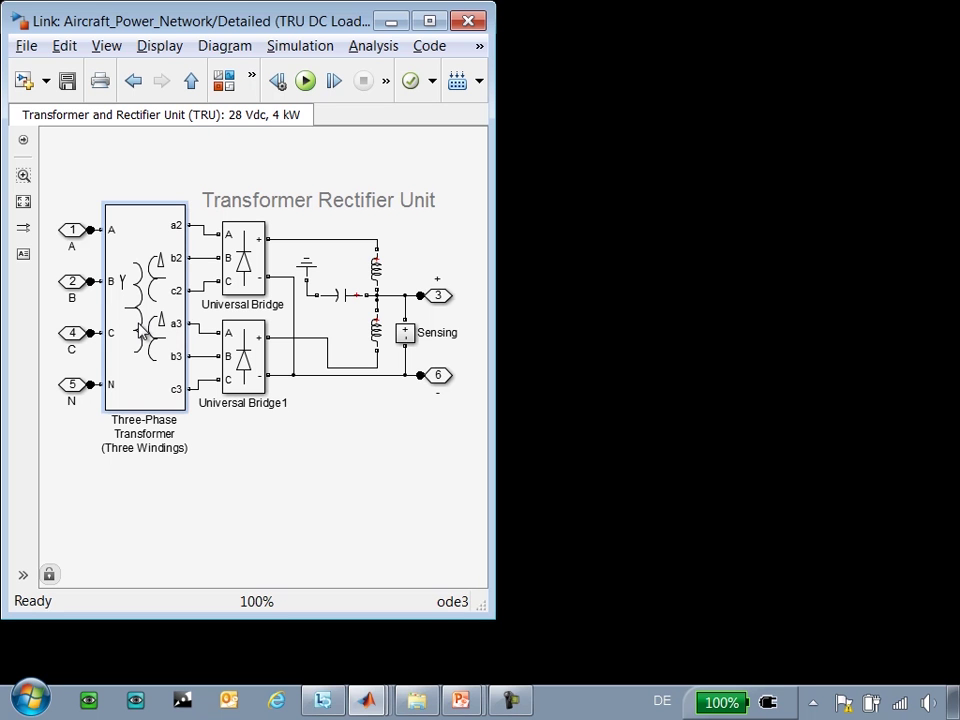
left_click(243, 275)
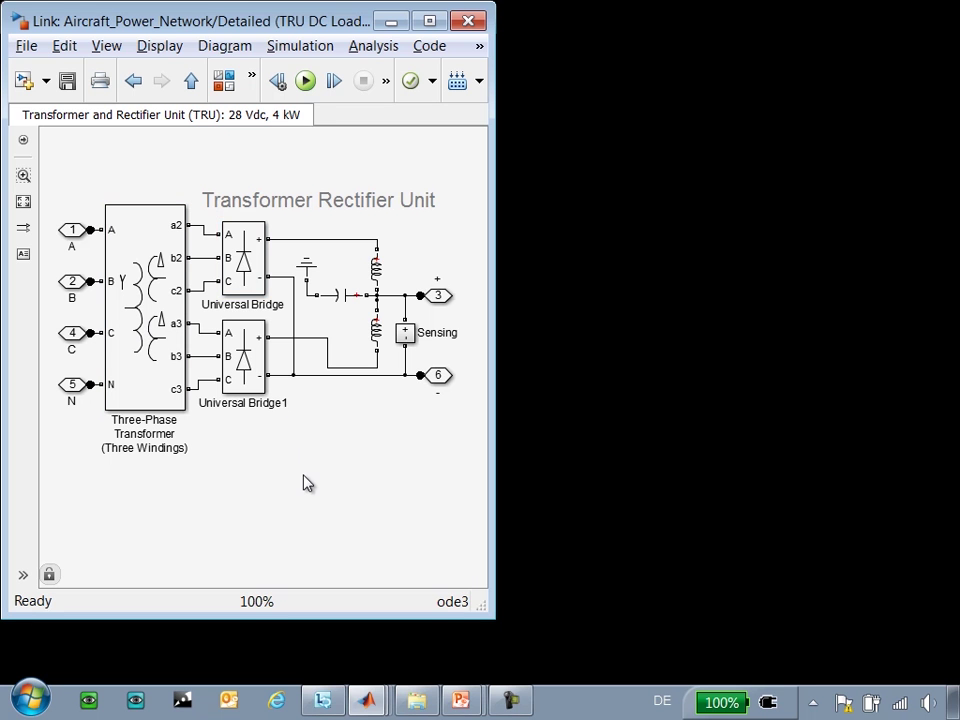
key("Escape")
key("Escape")
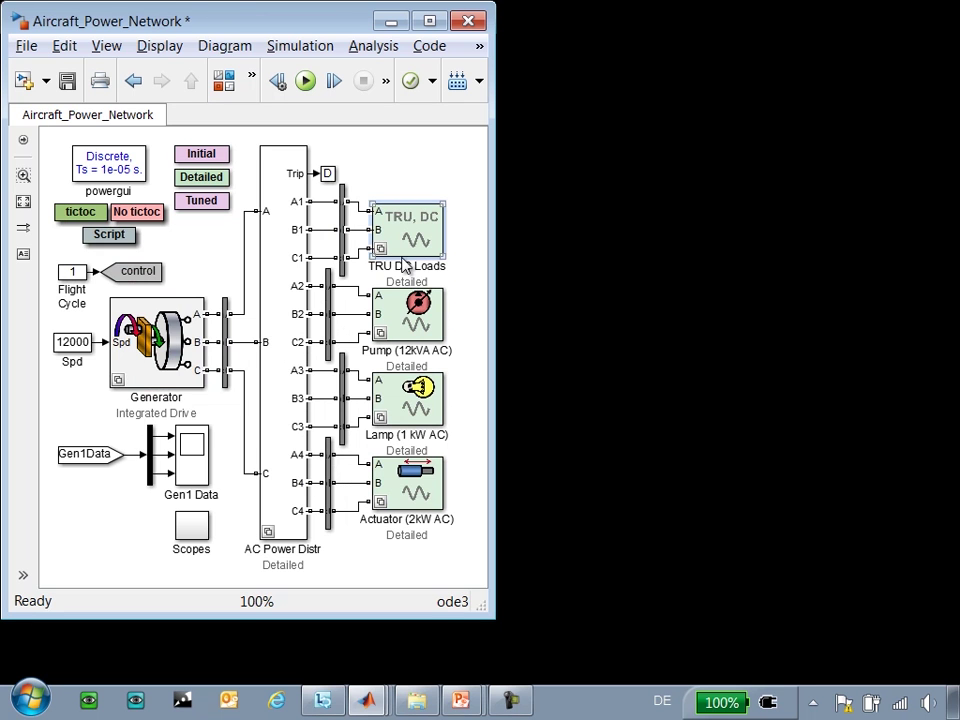
Set the TRU DC Loads block choice to its Multidomain variant
right_click(405, 253)
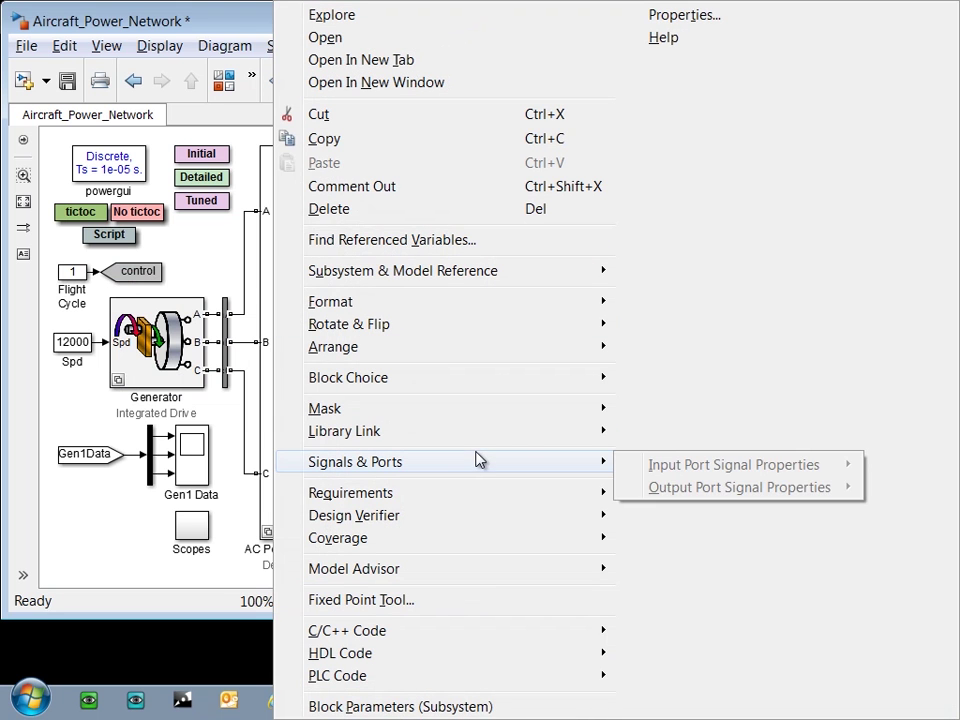
mouse_move(598, 380)
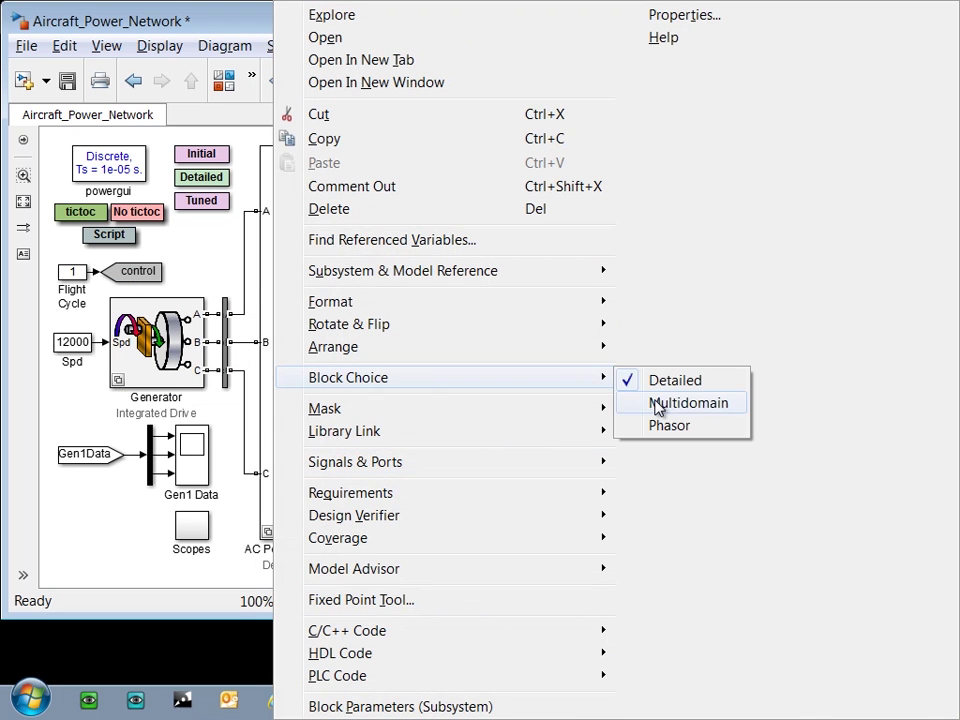
left_click(658, 406)
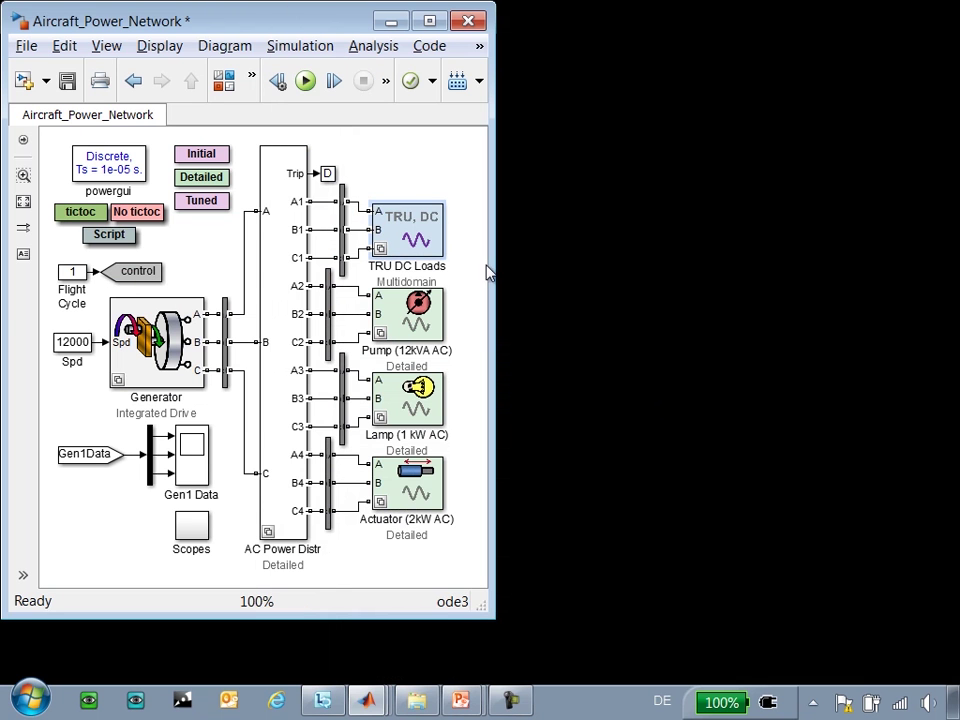
Browse the Multidomain Fuel Pump and Heater subsystems, then the Generator's Integrated Drive subsystem
double_click(407, 232)
double_click(373, 410)
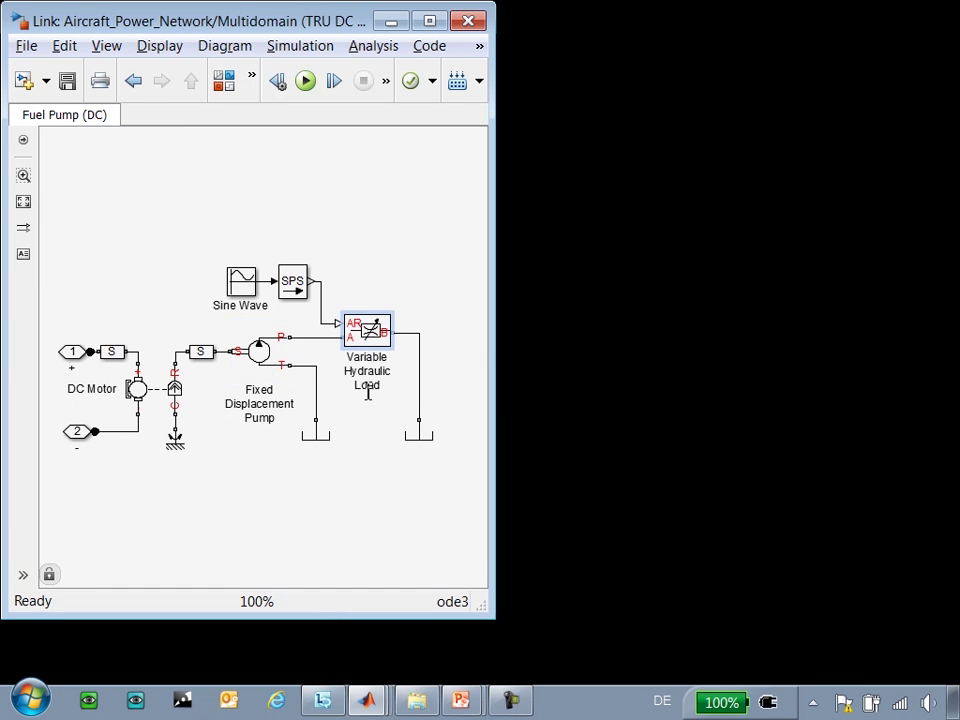
key("Escape")
double_click(412, 310)
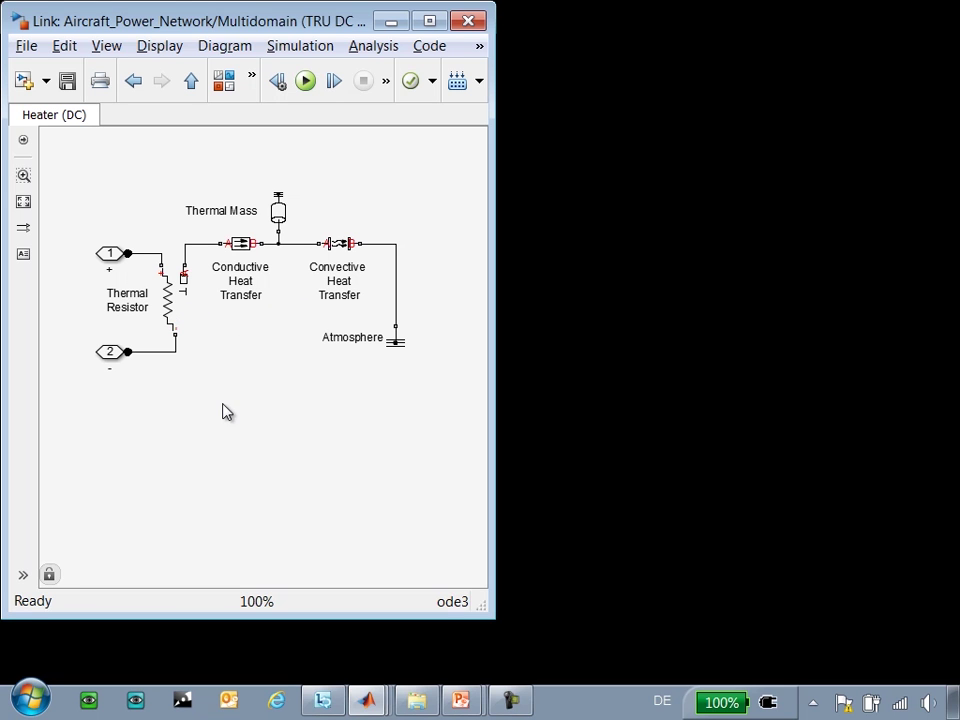
key("Escape")
key("Escape")
double_click(160, 345)
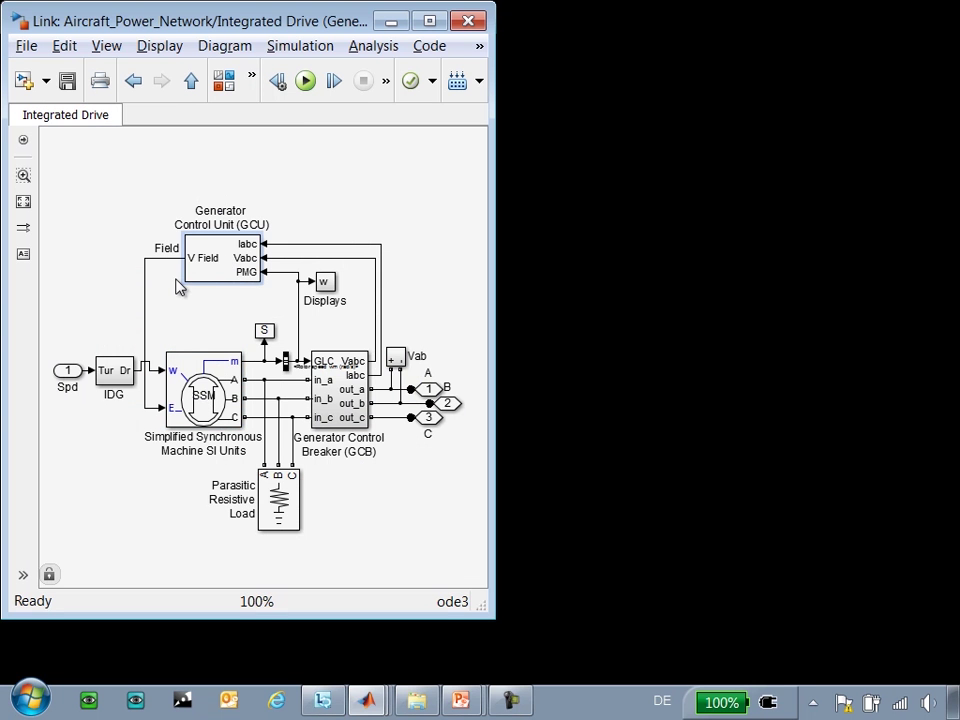
Plot the Flight Cycle 1 load signals from the Flight Cycle subsystem, then return to the model window
key("Escape")
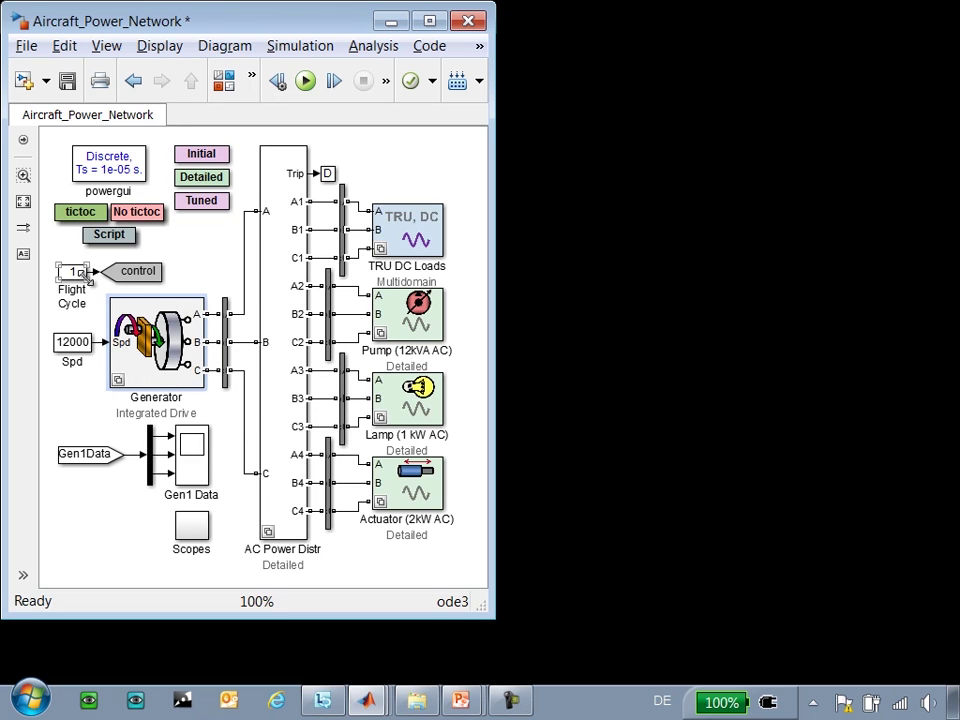
double_click(80, 278)
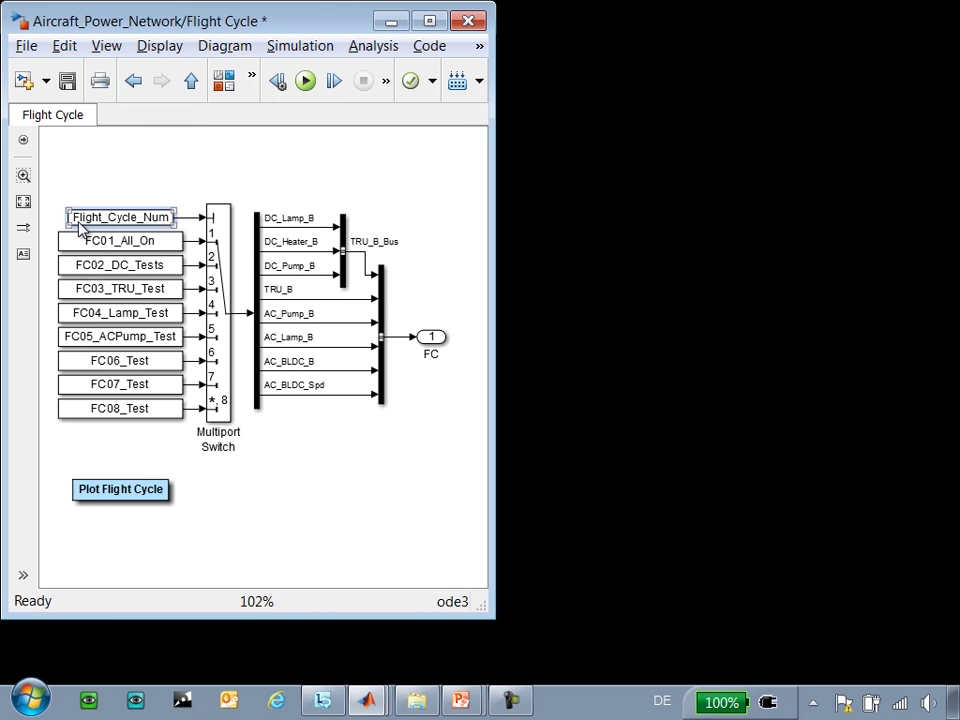
left_click(148, 218)
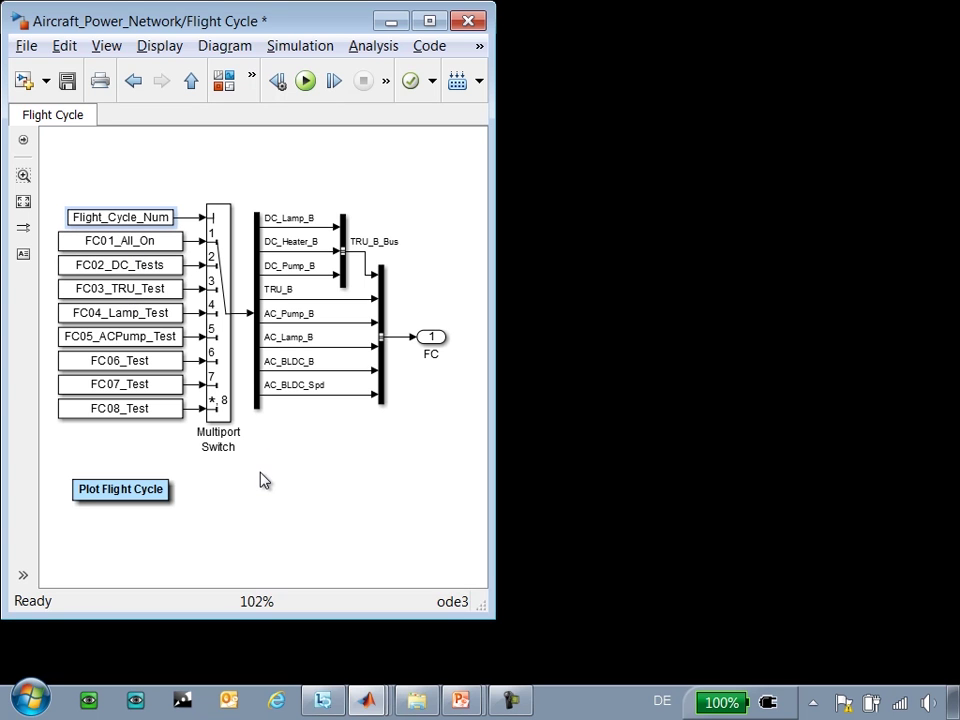
double_click(137, 496)
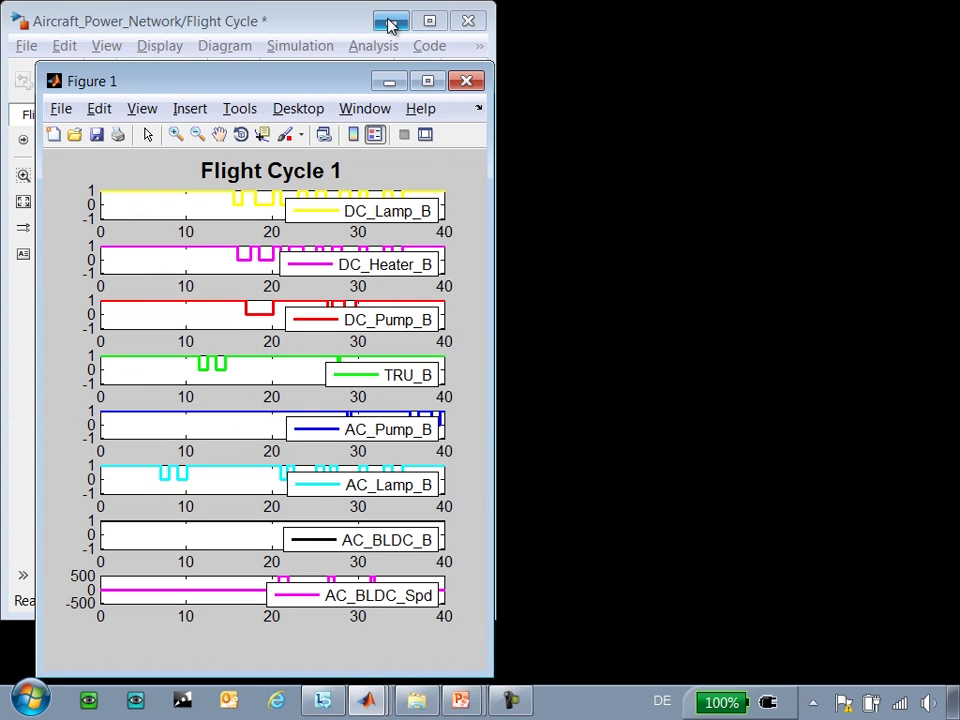
left_click(349, 21)
Switch the model to the Tuned Phasor setup and run Test_APN_Model_SHORT in the Command Window
key("Escape")
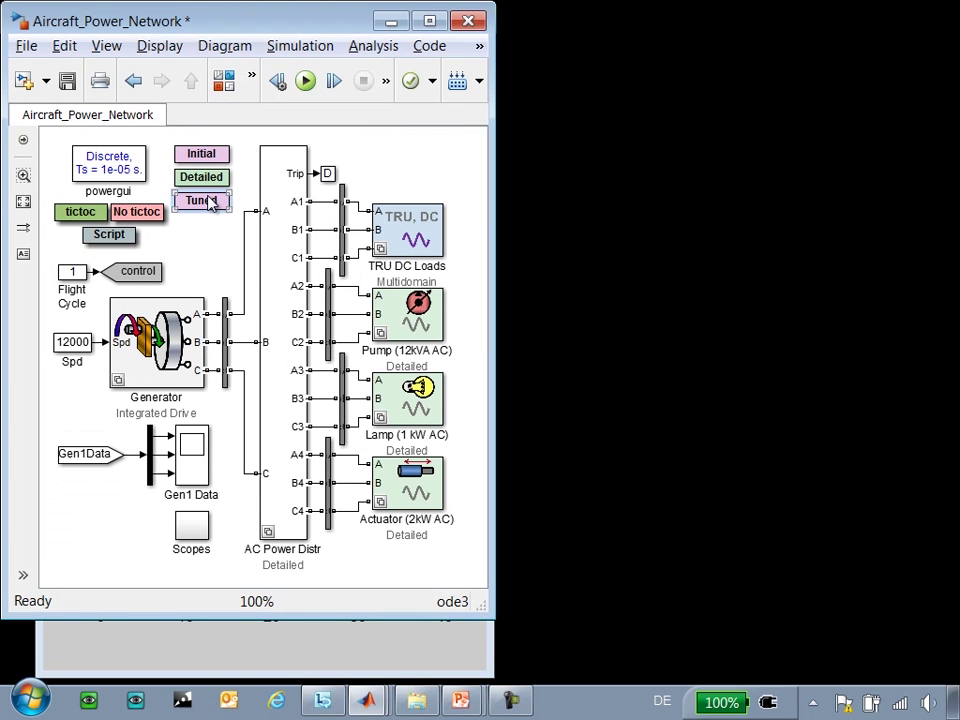
double_click(203, 201)
key("alt+Tab")
key("alt+Tab")
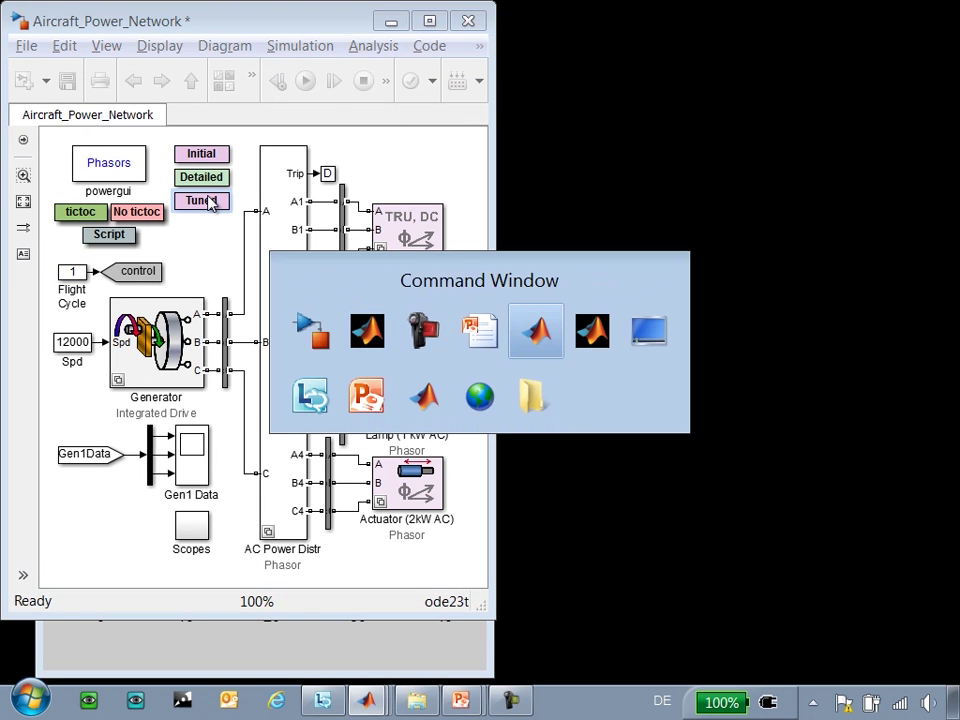
type("Test_APN_Model_SHORT")
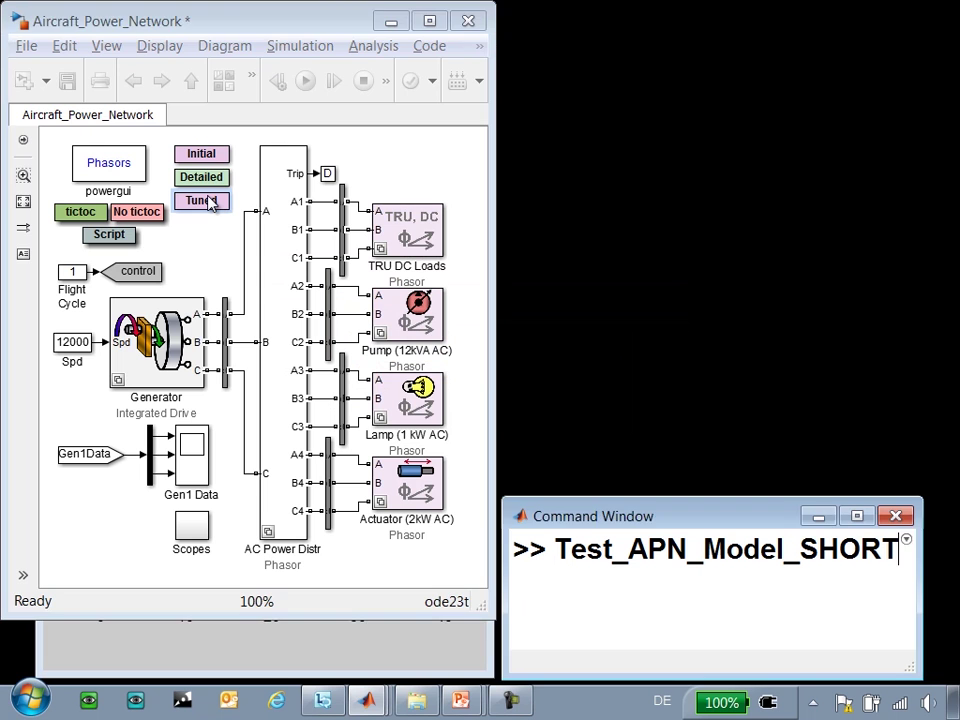
key("Return")
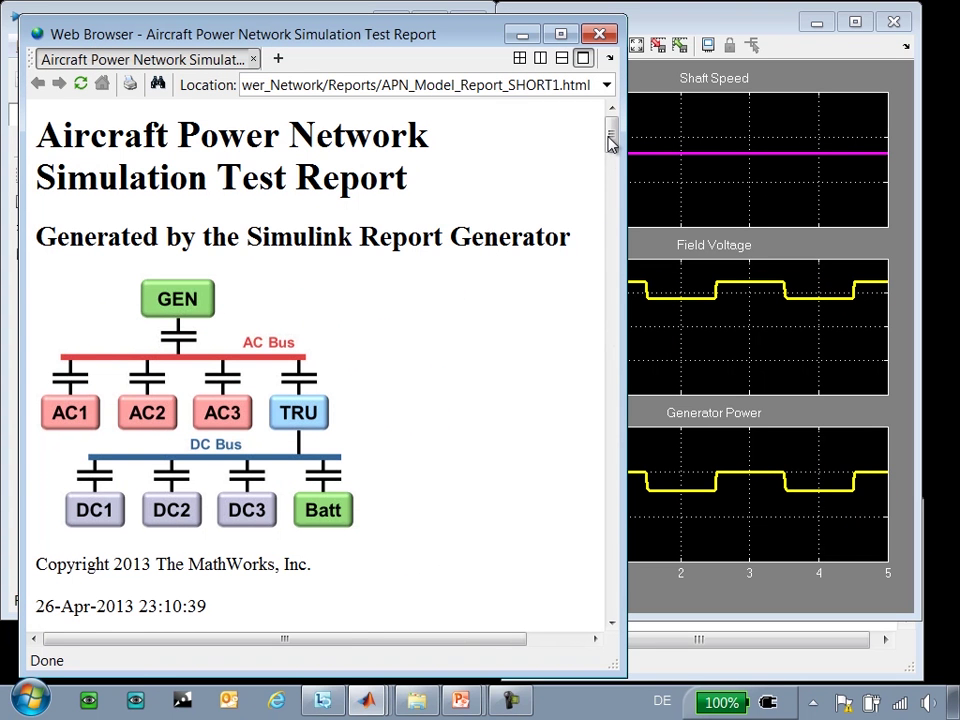
Scroll the report's Flight Cycle 1 figures down to the harmonic analysis (THD 2.73%), then return to Simulink
left_click_drag(612, 143, 617, 297)
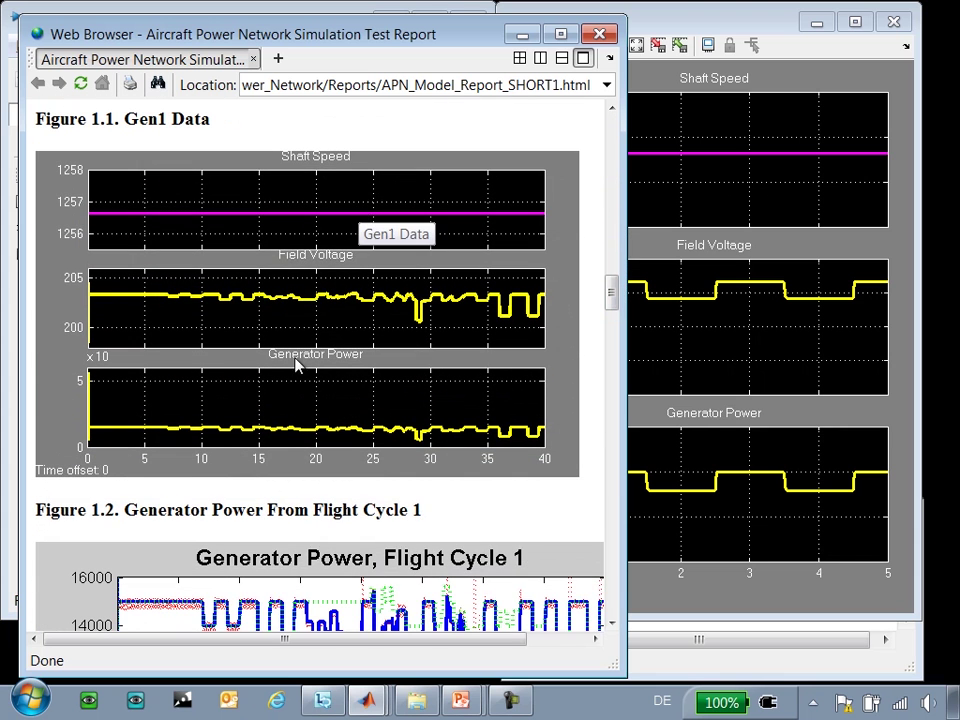
left_click_drag(611, 296, 617, 372)
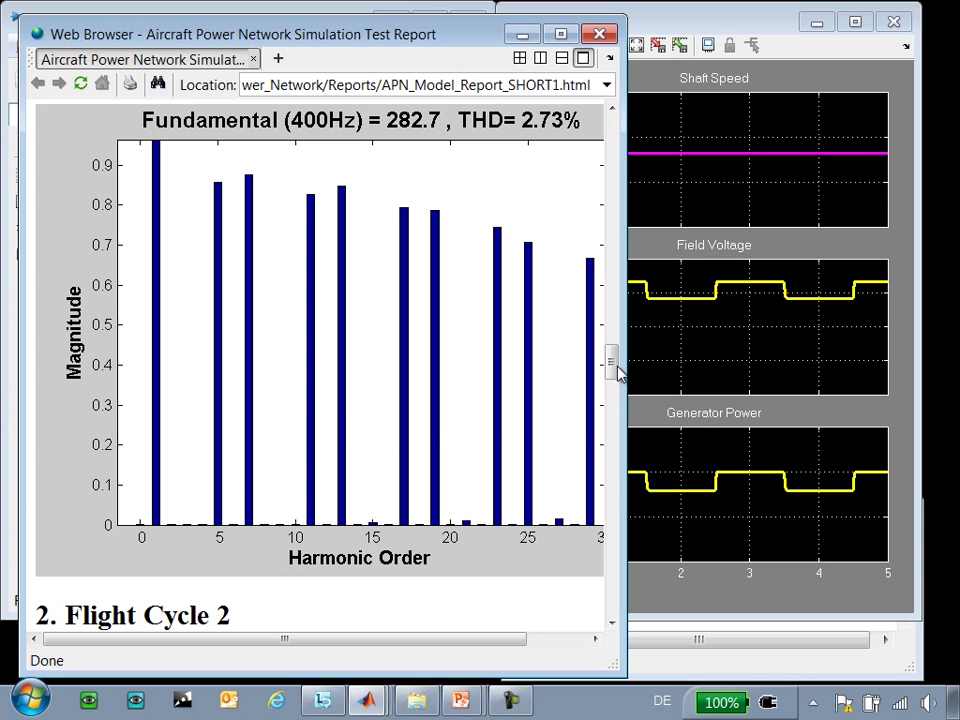
key("alt+Tab")
key("alt+Tab")
key("alt+Tab")
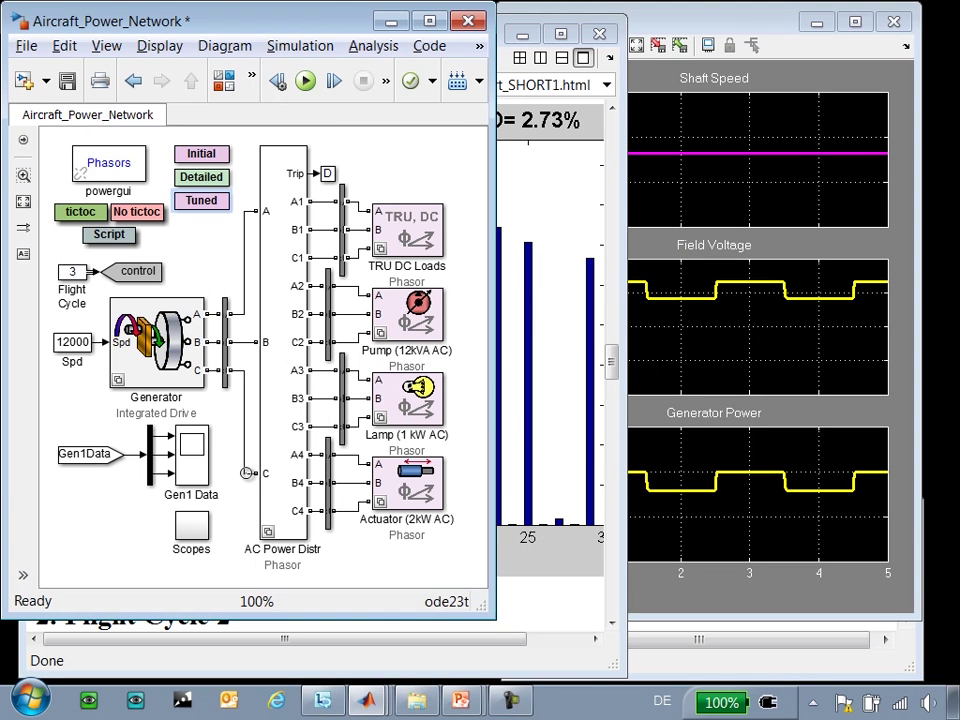
Simulate the Phasor model on flight cycle 3 and watch the Gen1 Data scope plots
key("ctrl+t")
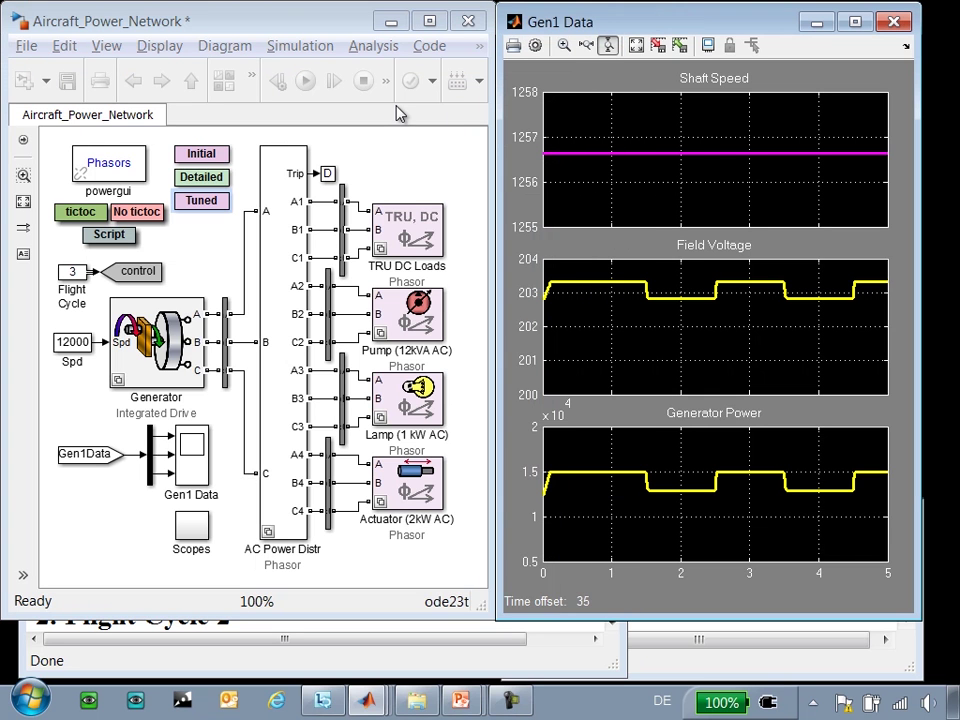